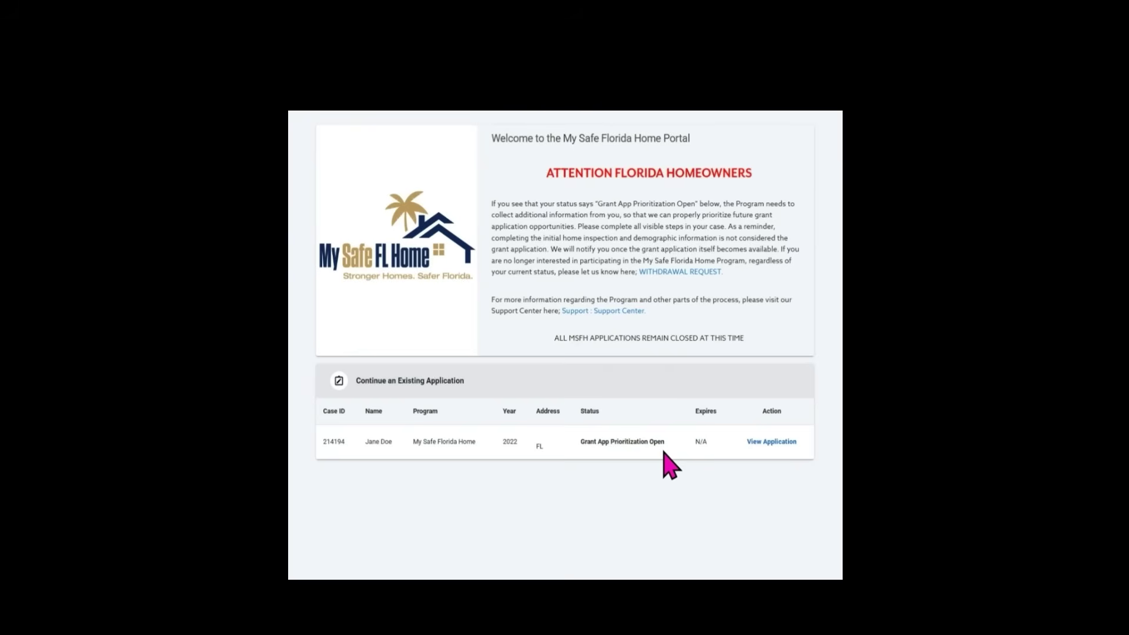
# Open case 214194's application, then list the support types on the support ticket form
pyautogui.click(757, 446)
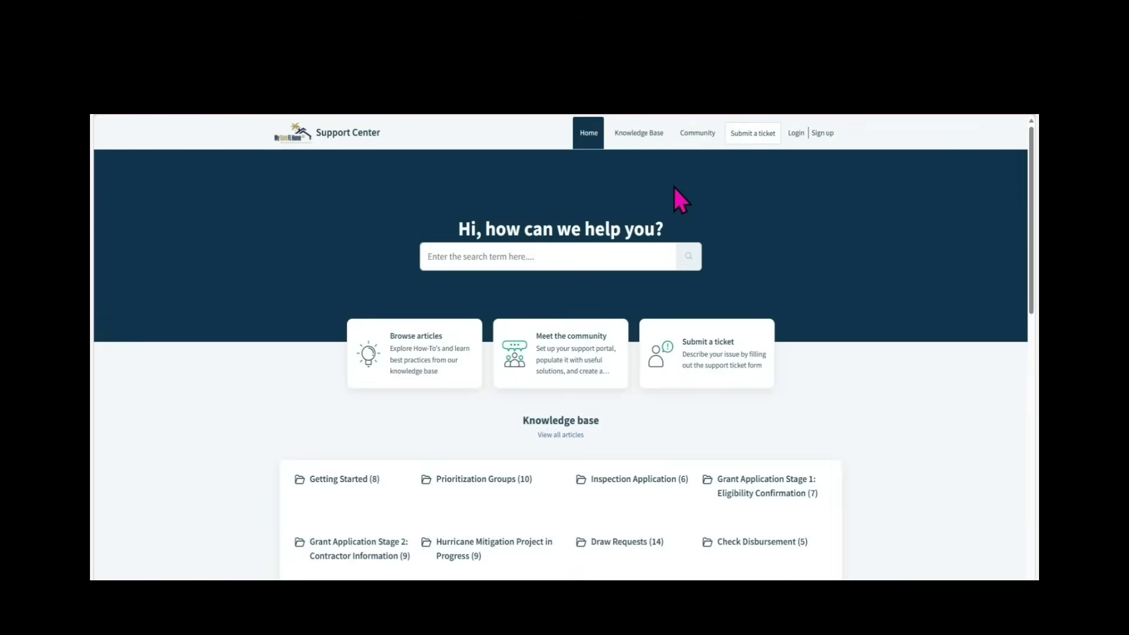
pyautogui.click(749, 137)
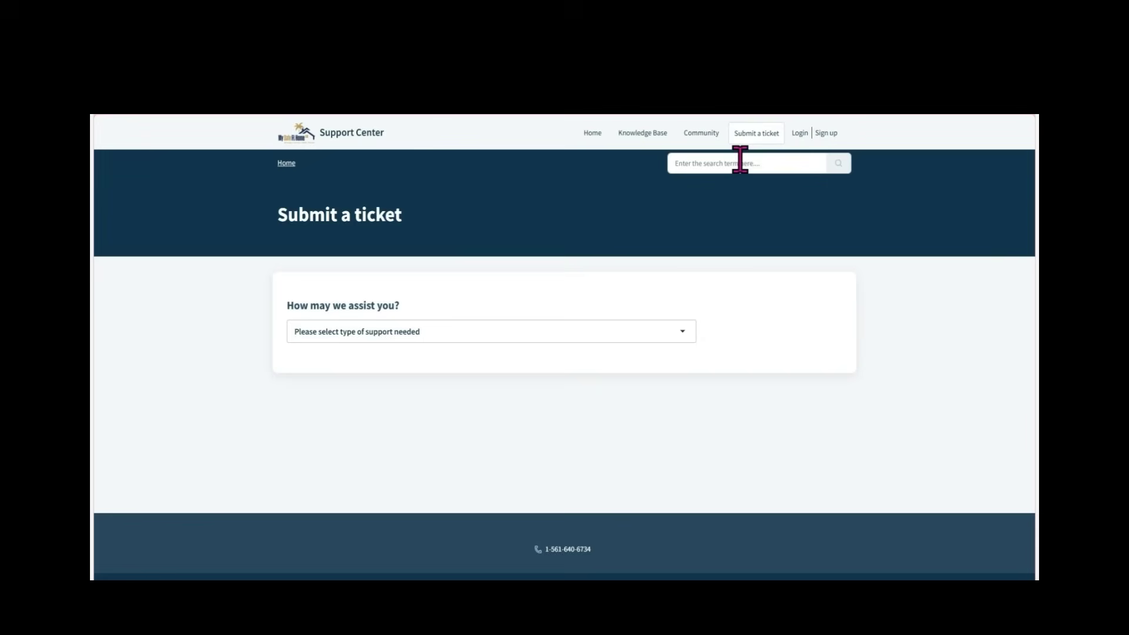
pyautogui.click(683, 334)
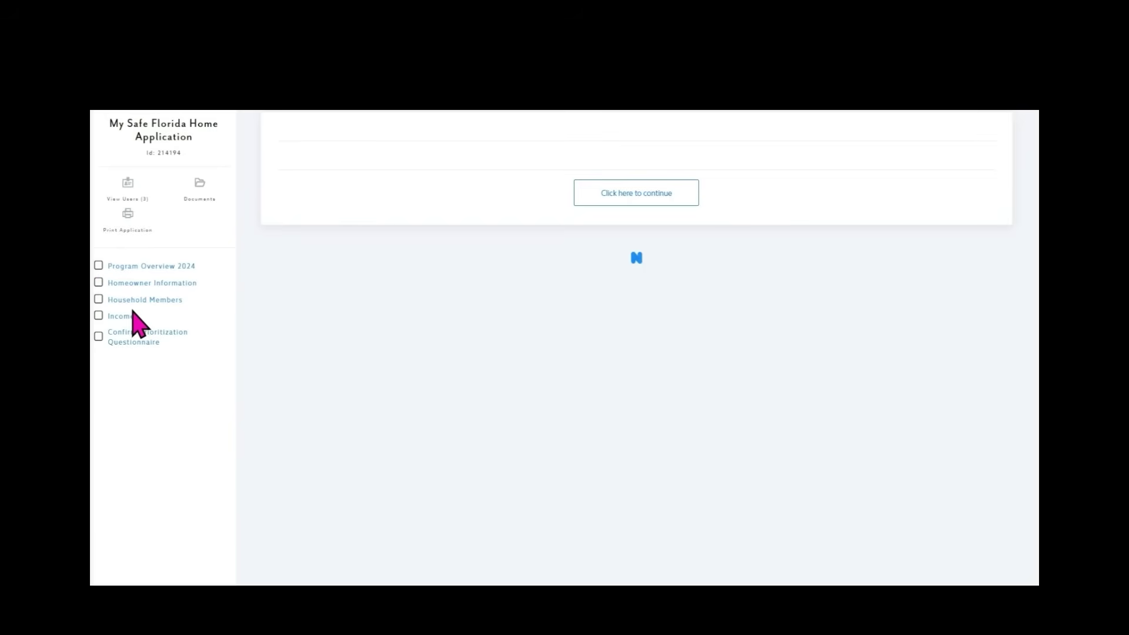
# Open and reload Program Overview 2024, reading down to the Homeowner's Guide confirmation
pyautogui.click(141, 268)
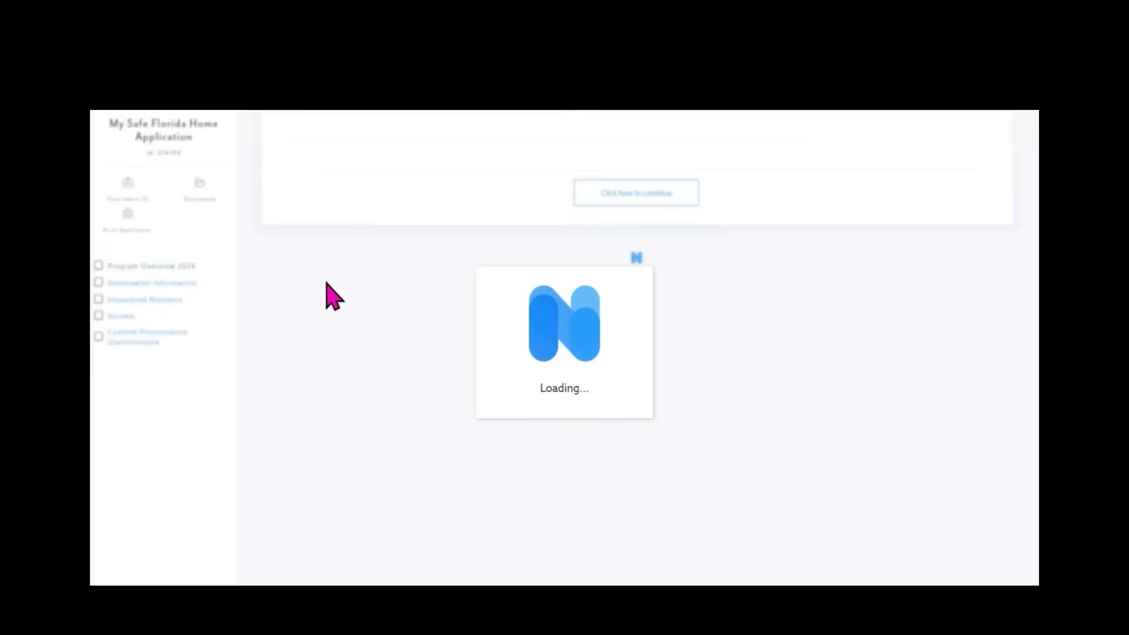
pyautogui.scroll(-5, 875, 386)
pyautogui.scroll(-5, 874, 385)
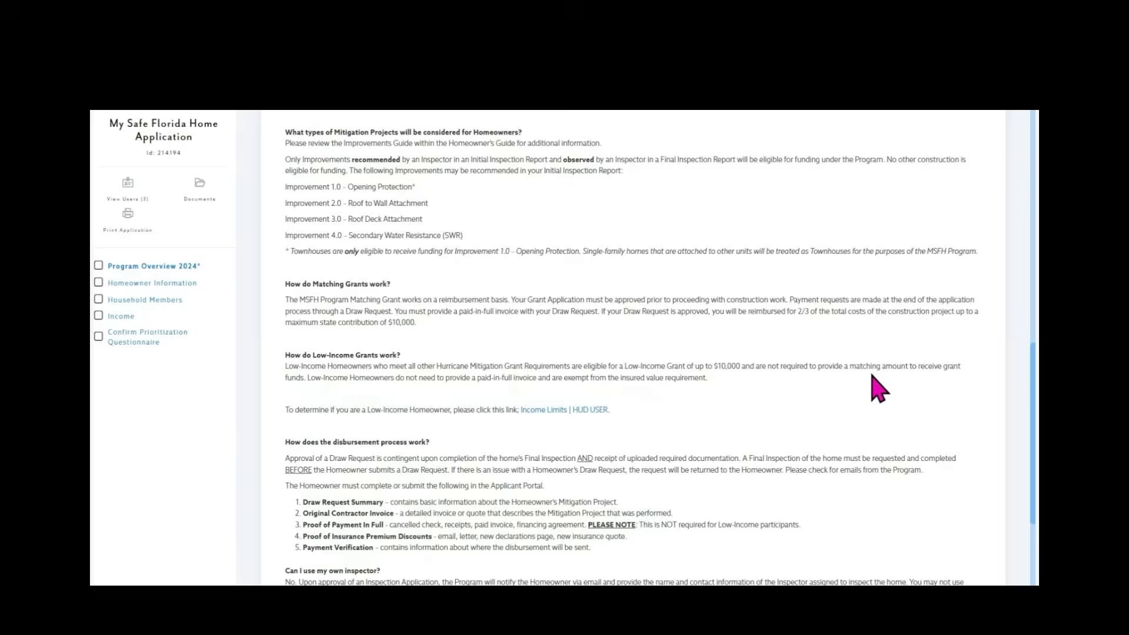
pyautogui.scroll(-4, 873, 386)
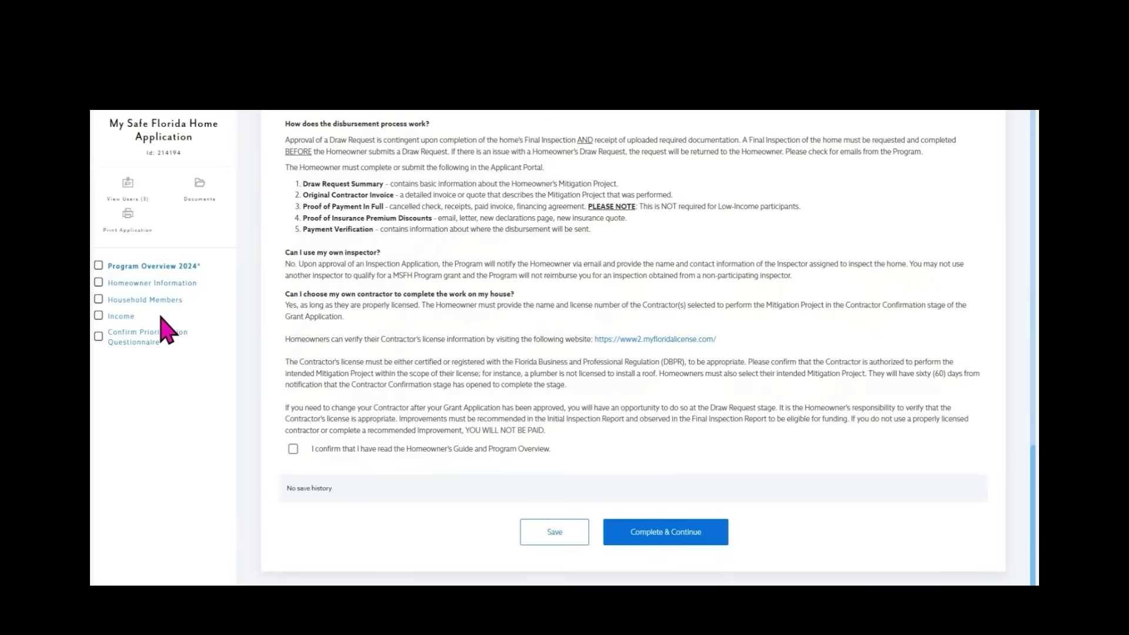
pyautogui.click(170, 268)
# Review the Homeowner Information form through the alternate contact fields and attempt Complete & Continue
pyautogui.click(186, 285)
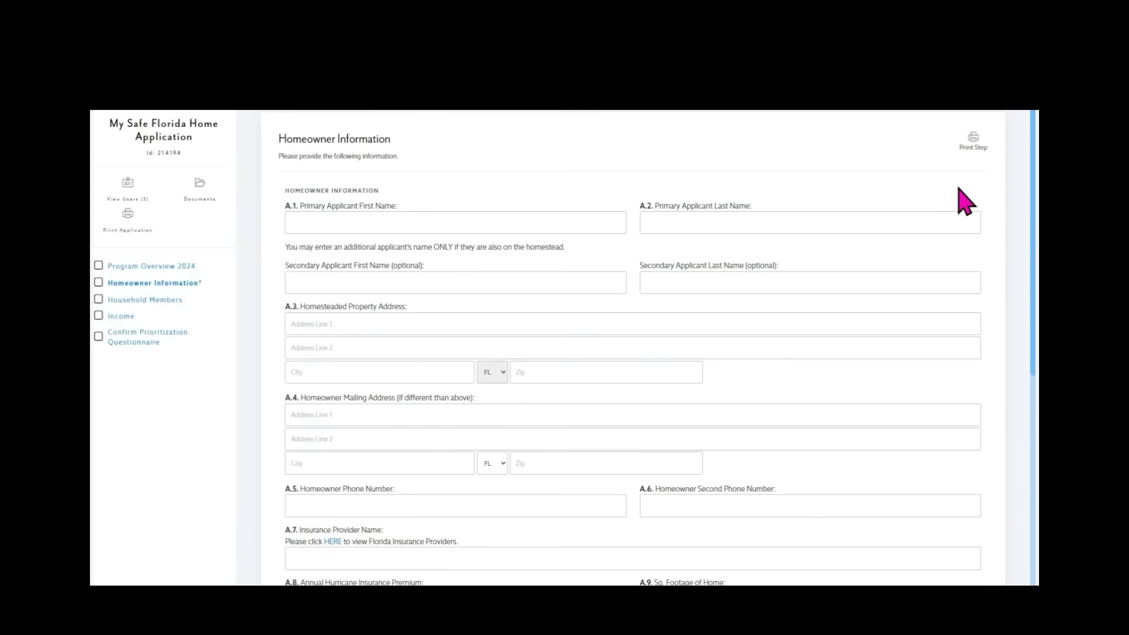
pyautogui.scroll(-3, 1027, 251)
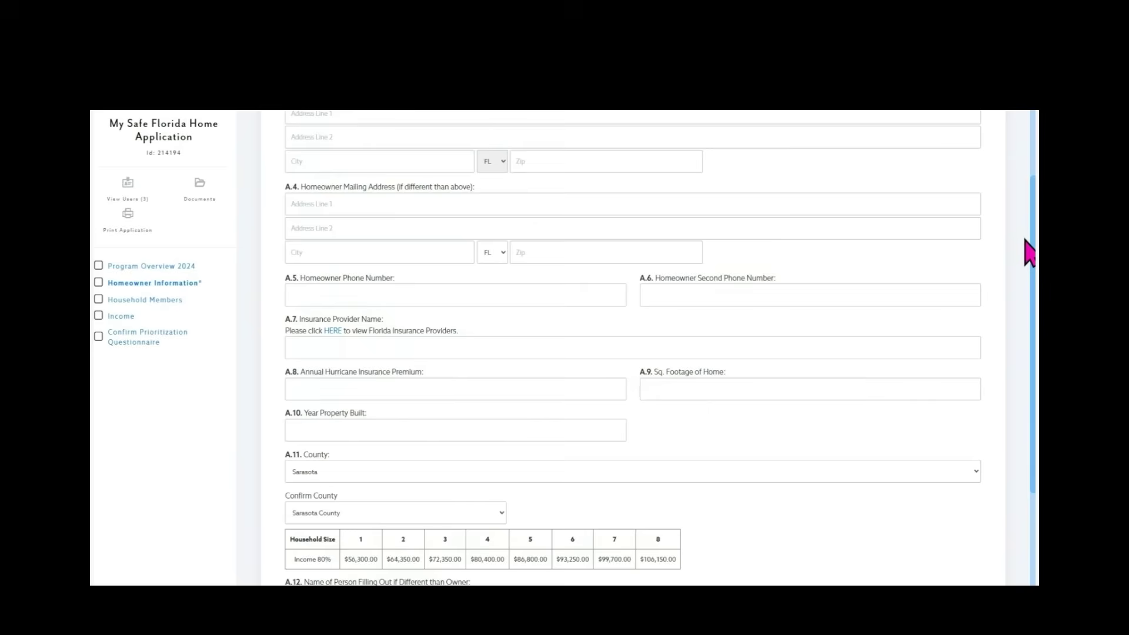
pyautogui.scroll(-1, 1027, 254)
pyautogui.scroll(-2, 1028, 254)
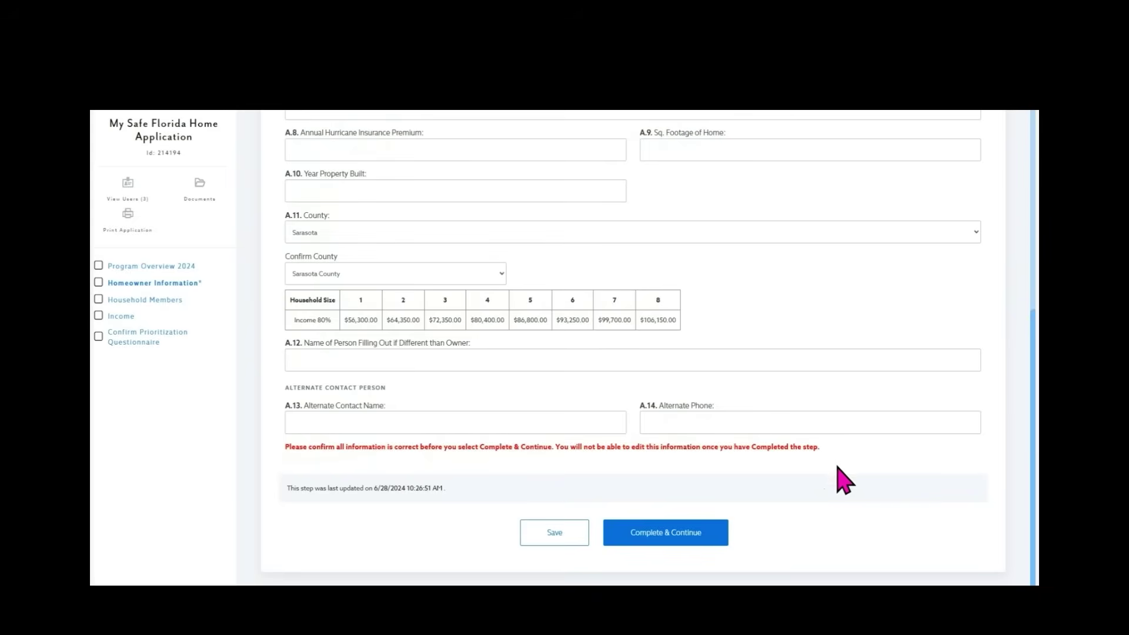
pyautogui.click(716, 541)
# Show the Household Members step with the primary and one additional member, birthdates entered
pyautogui.click(167, 300)
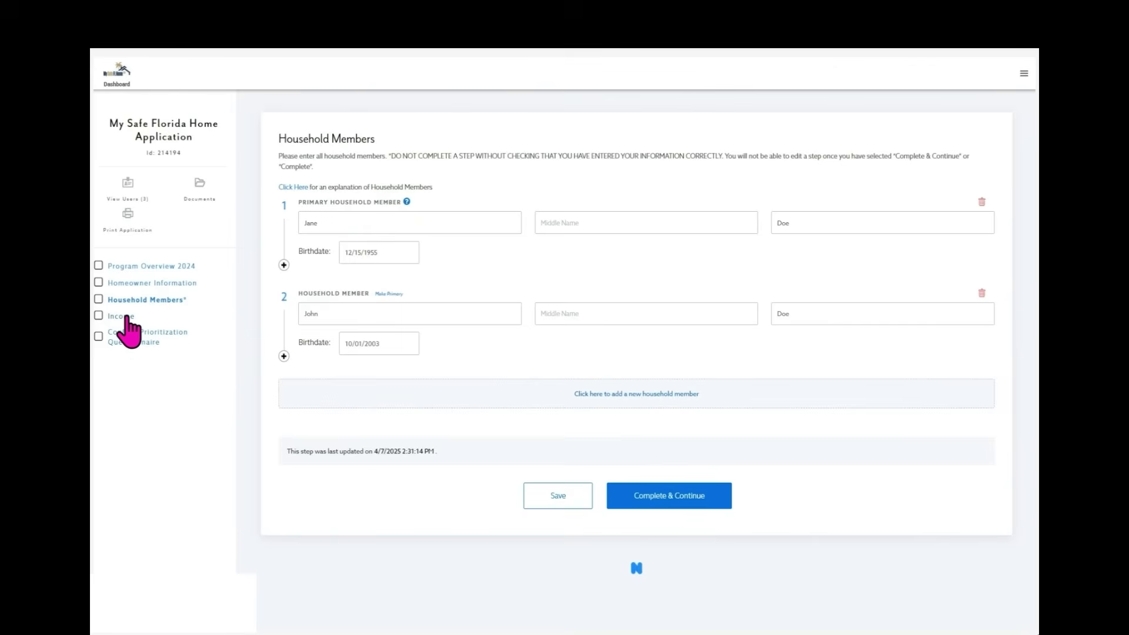
# Show the Household Income Verification step, set to lump-sum entry at $0.00
pyautogui.click(126, 320)
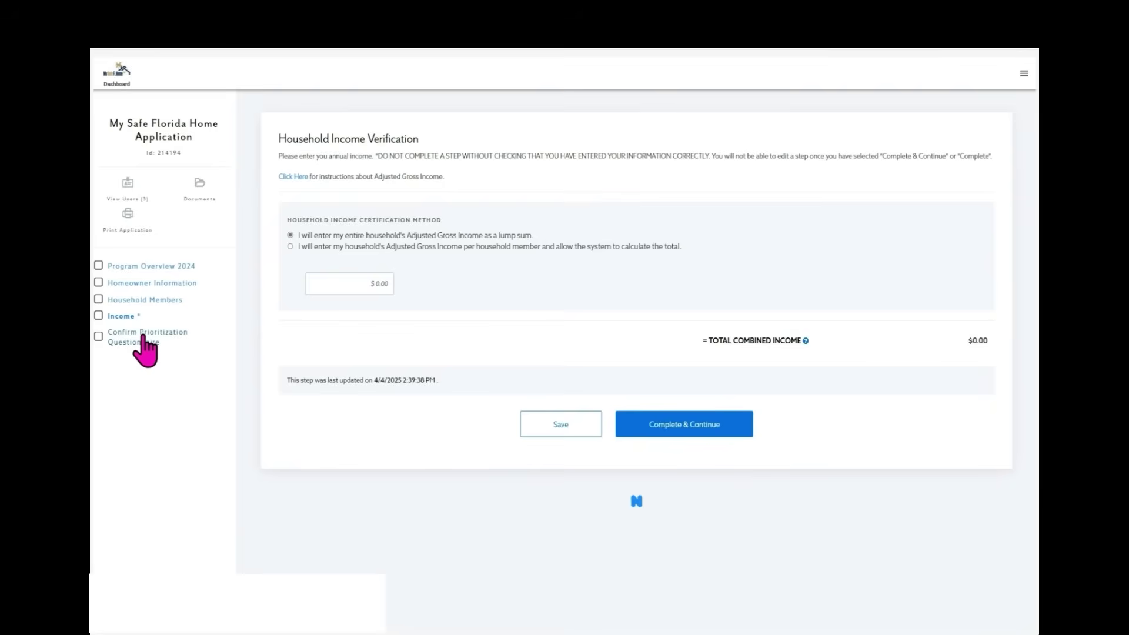
# Bring up the Confirm Prioritization Questionnaire step to review its affirmation statements
pyautogui.click(142, 339)
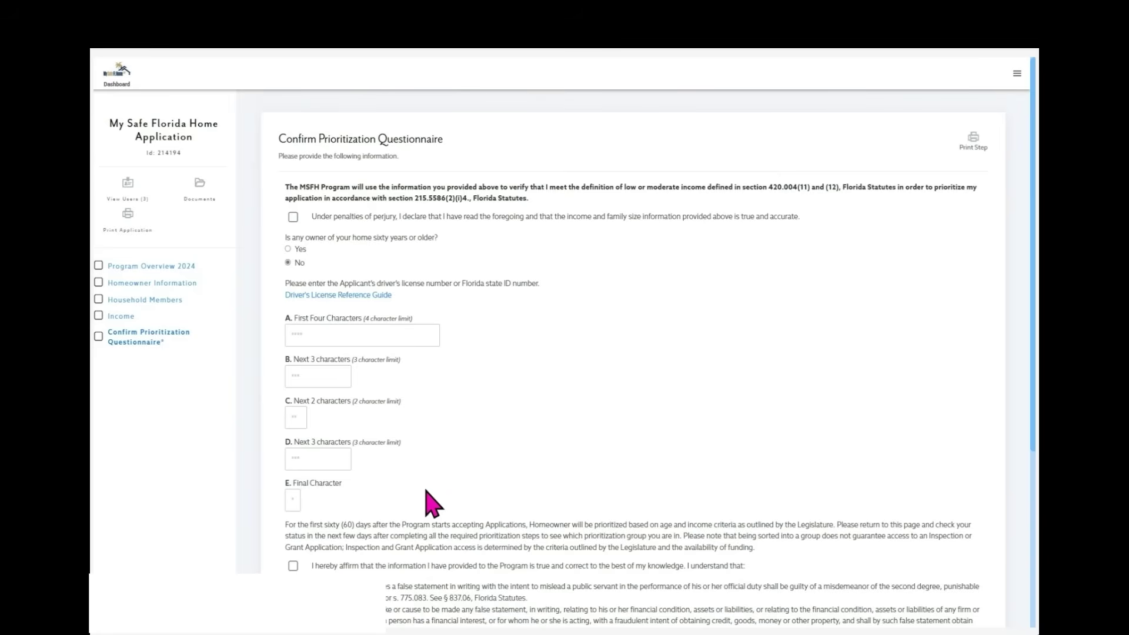
pyautogui.scroll(-1, 433, 504)
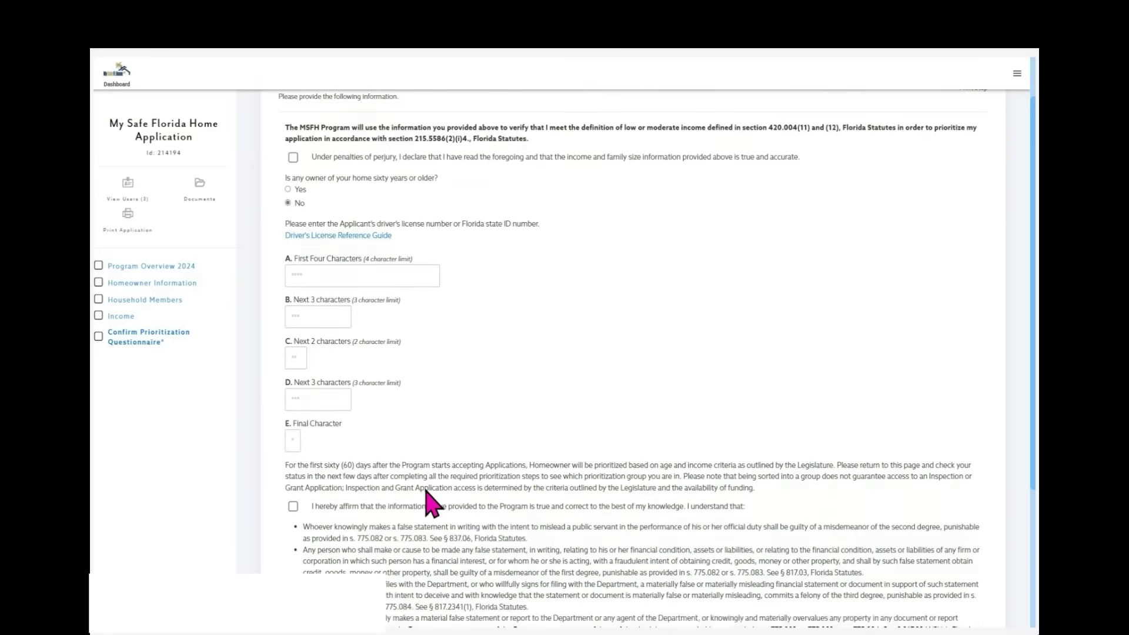
pyautogui.scroll(-3, 430, 501)
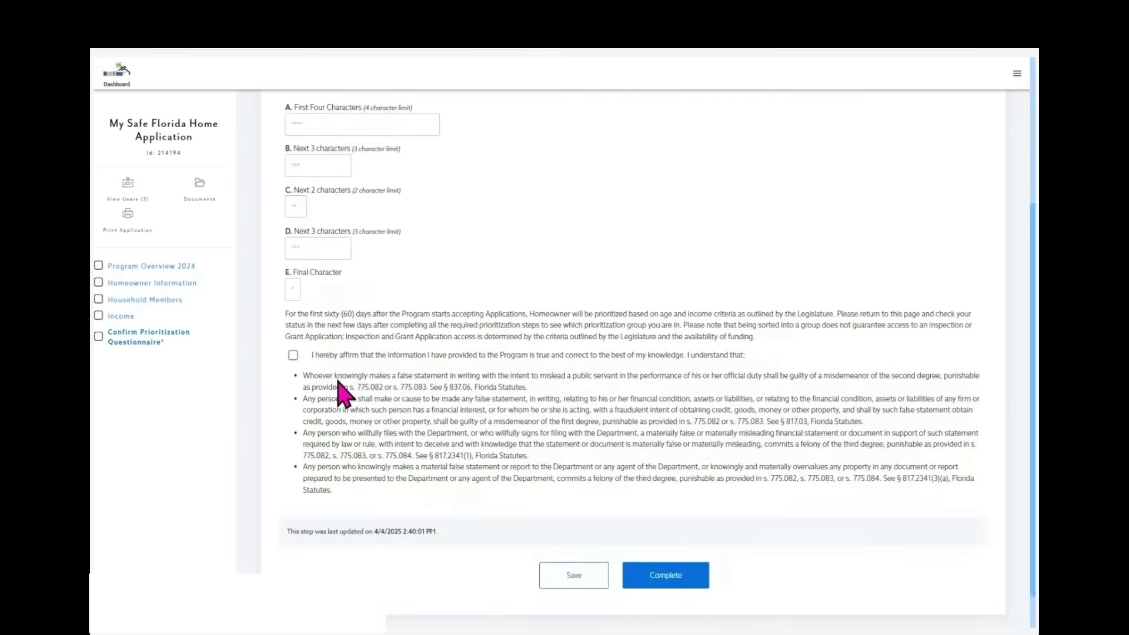